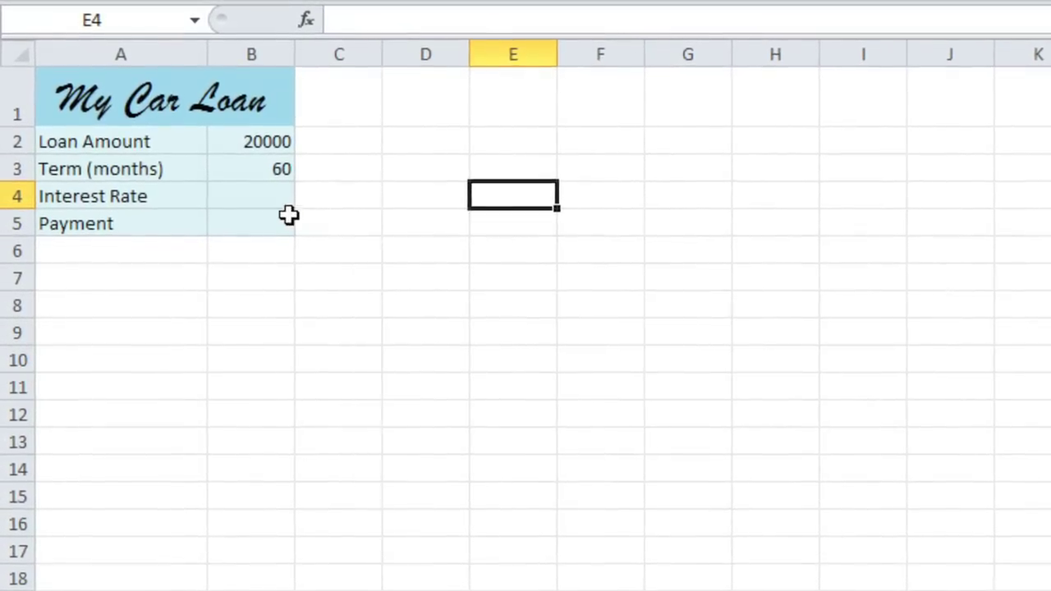
- Review the loan amount in B2, the loan term in B3 and the empty interest-rate cell
{"action": "left_click", "coordinate": [227, 142]}
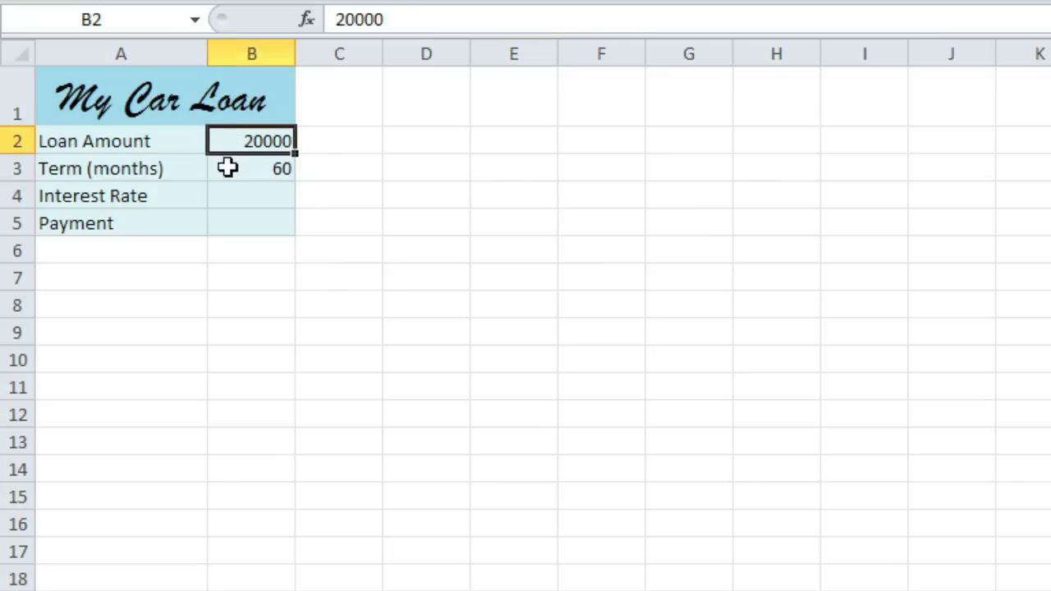
{"action": "left_click", "coordinate": [227, 168]}
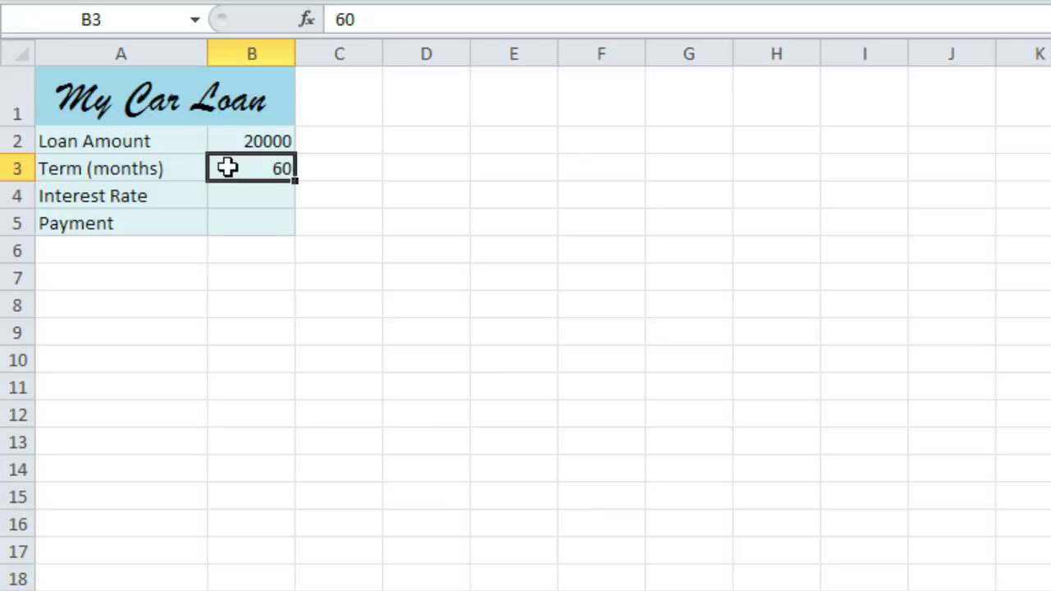
{"action": "left_click", "coordinate": [233, 192]}
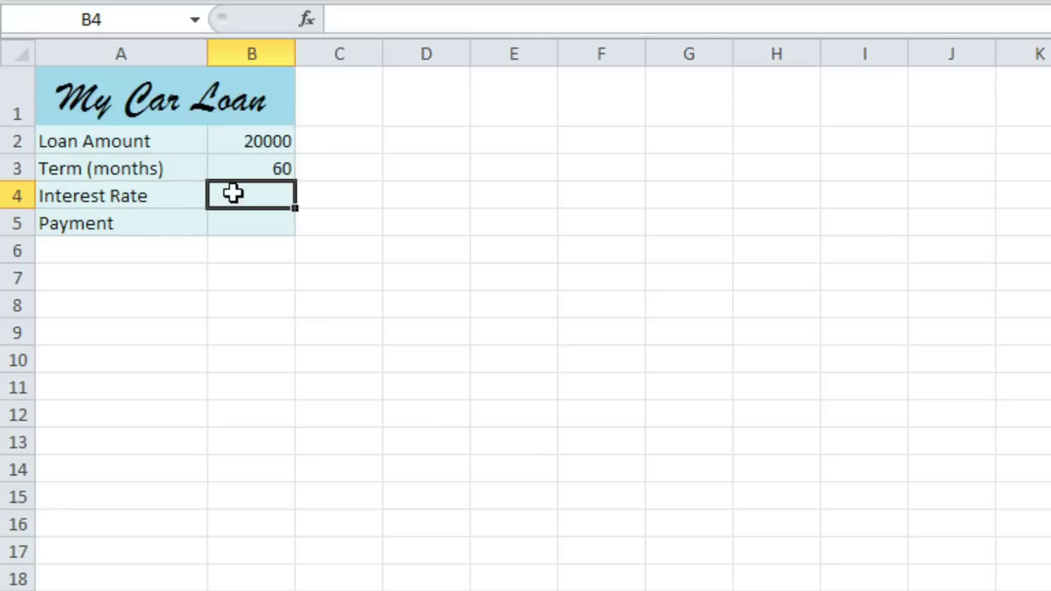
- Insert the PMT function into B5 from the Formulas ribbon's Financial function list
{"action": "left_click", "coordinate": [230, 223]}
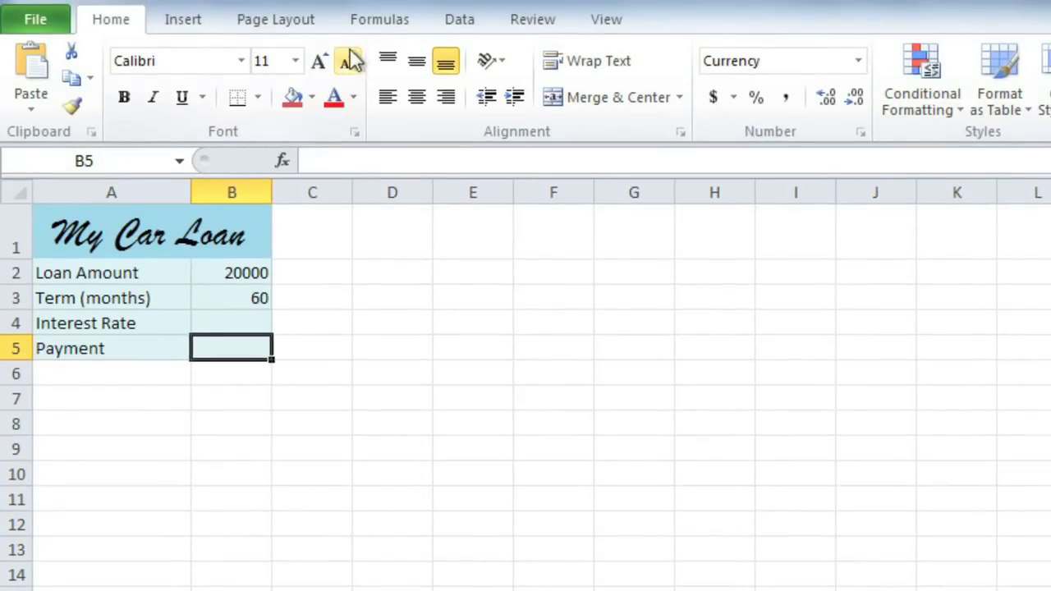
{"action": "left_click", "coordinate": [366, 24]}
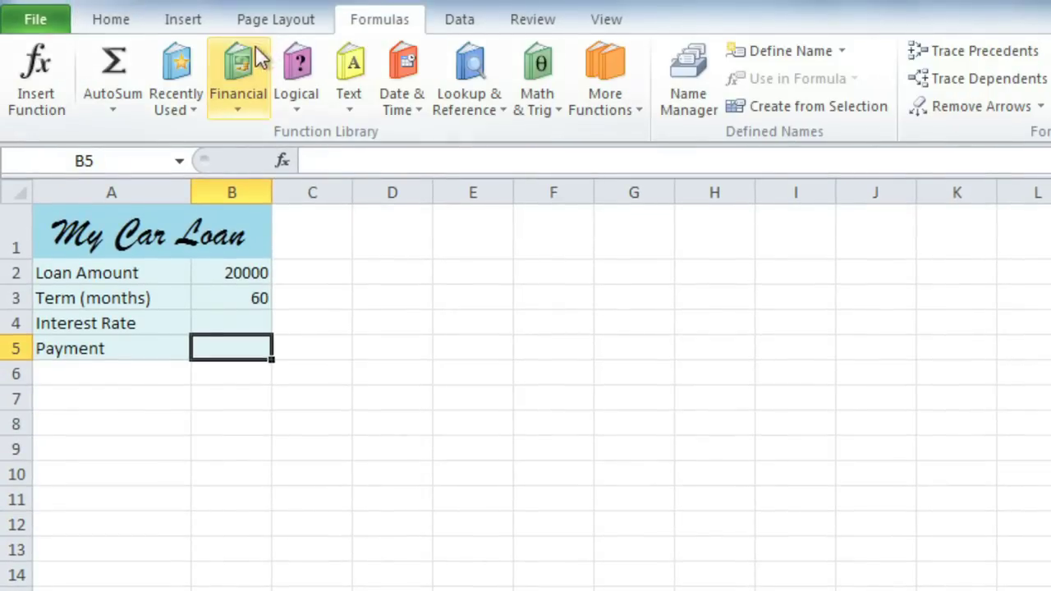
{"action": "left_click", "coordinate": [238, 69]}
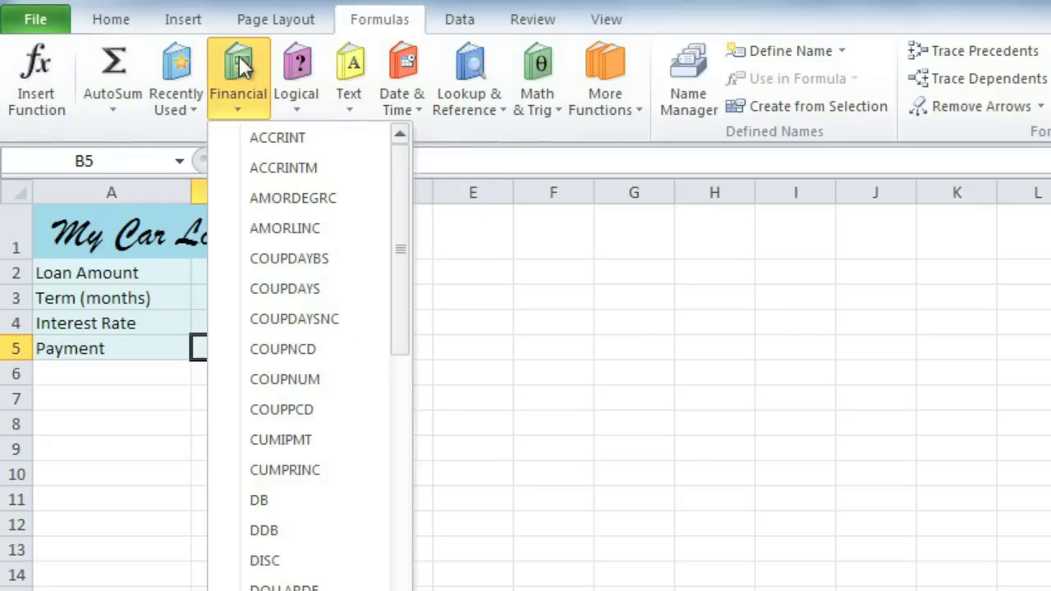
{"action": "left_click_drag", "start_coordinate": [400, 151], "coordinate": [393, 430]}
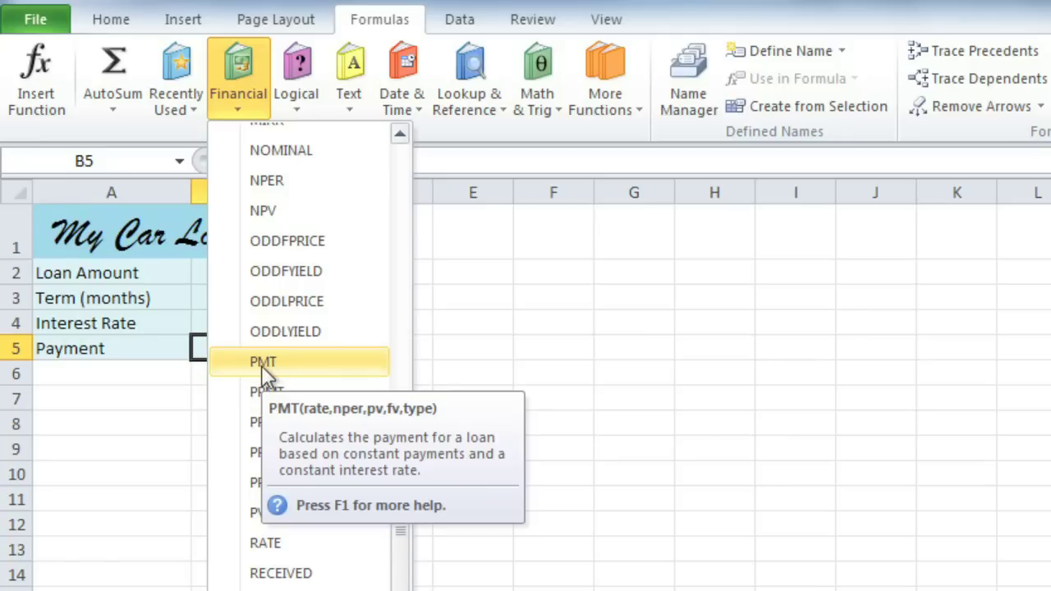
{"action": "left_click", "coordinate": [263, 365]}
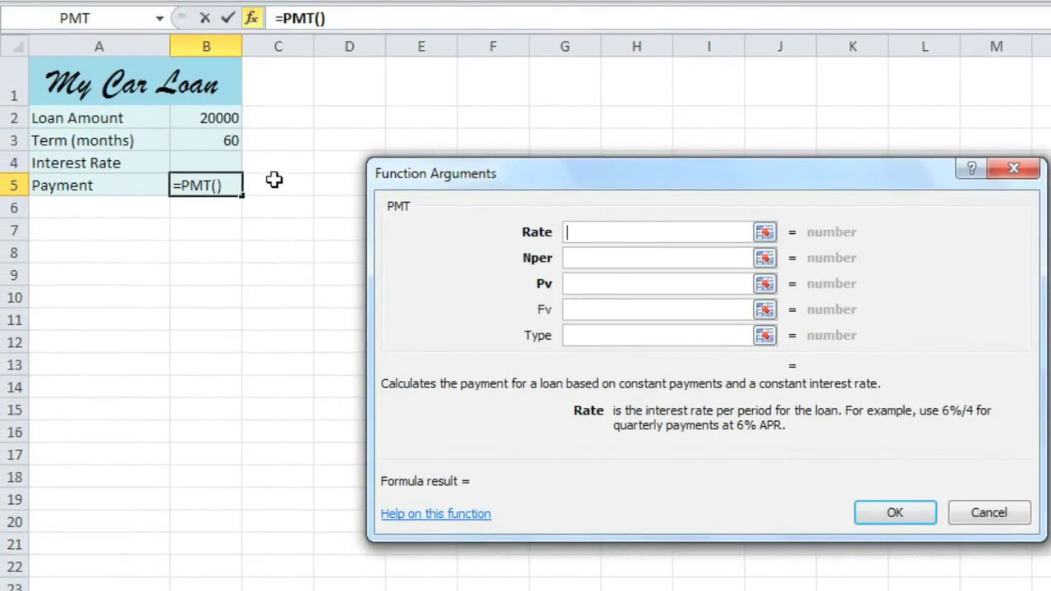
- Enter PMT arguments Rate B4/12, Nper B3 and Pv B2, giving ($333.33) in B5
{"action": "left_click", "coordinate": [217, 162]}
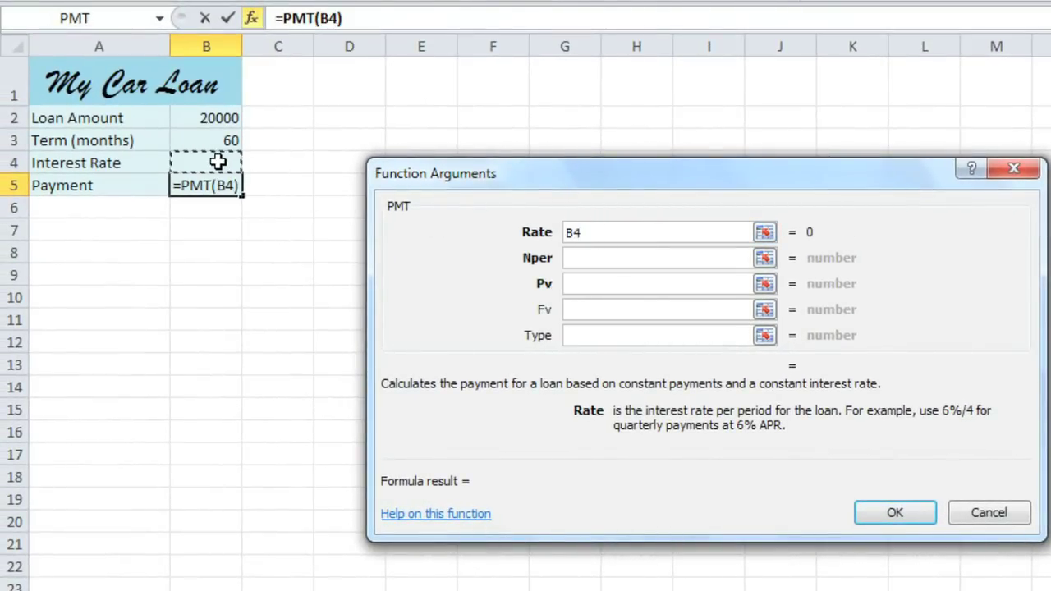
{"action": "type", "text": "/12"}
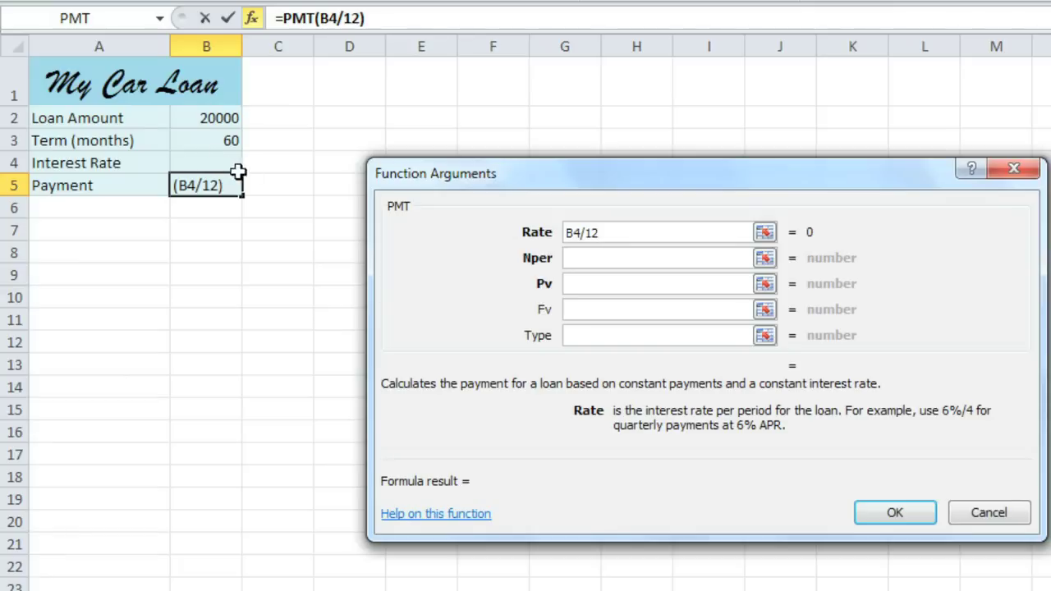
{"action": "left_click", "coordinate": [575, 257]}
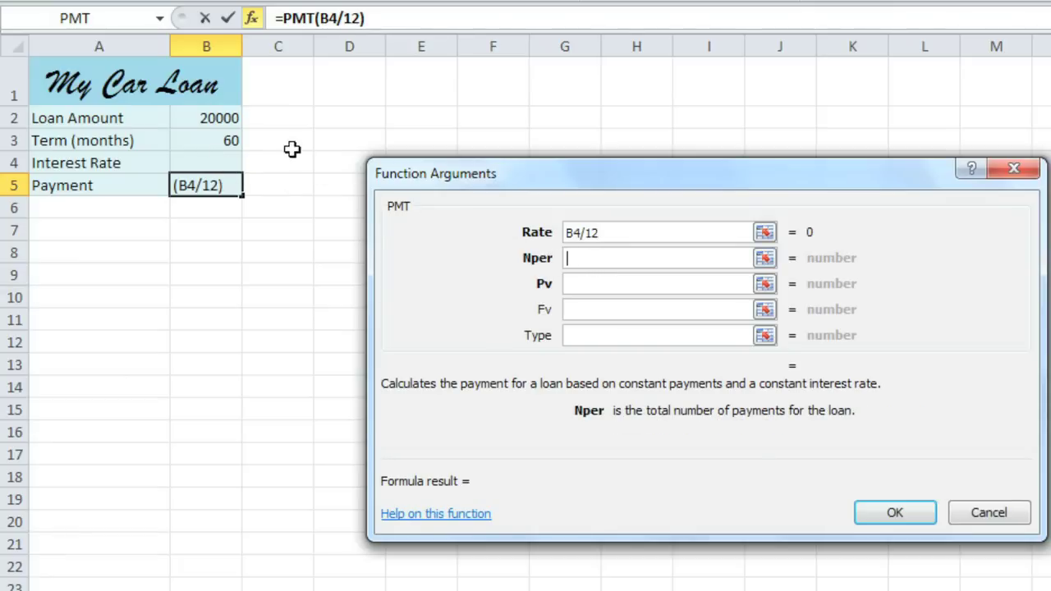
{"action": "left_click", "coordinate": [212, 141]}
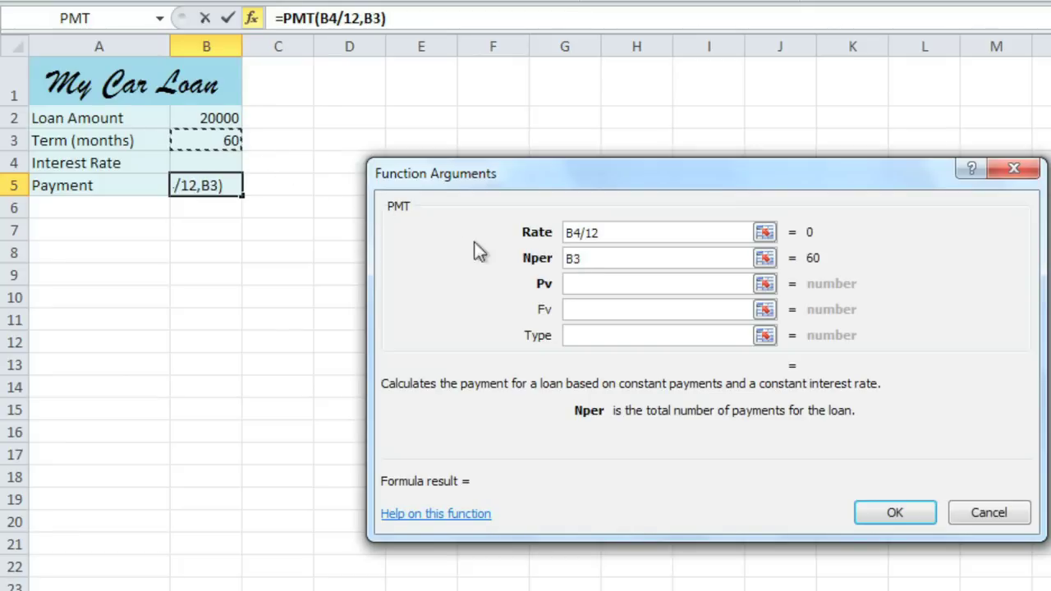
{"action": "left_click", "coordinate": [571, 285]}
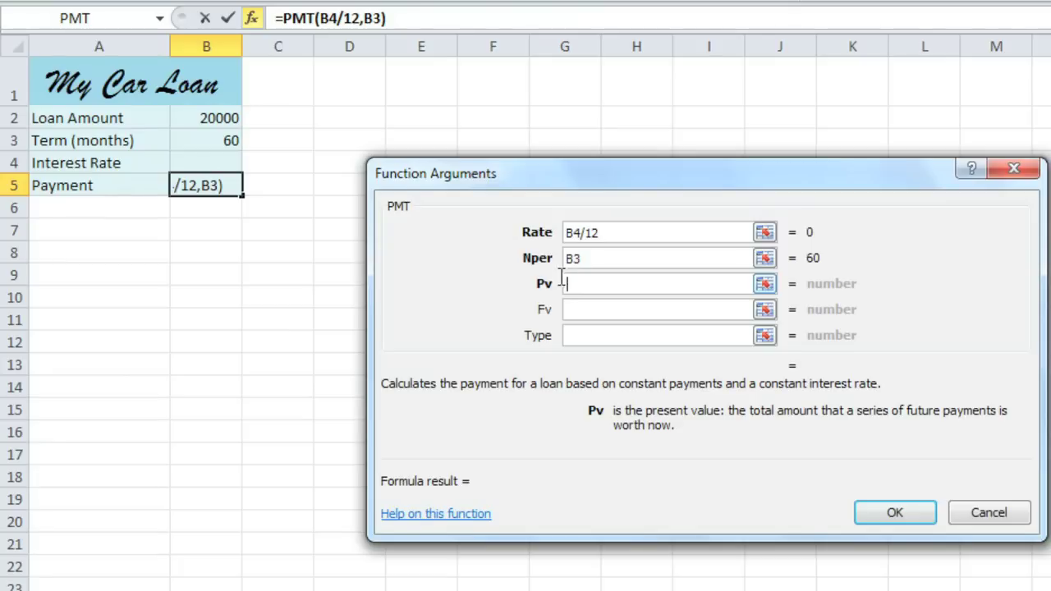
{"action": "left_click", "coordinate": [226, 119]}
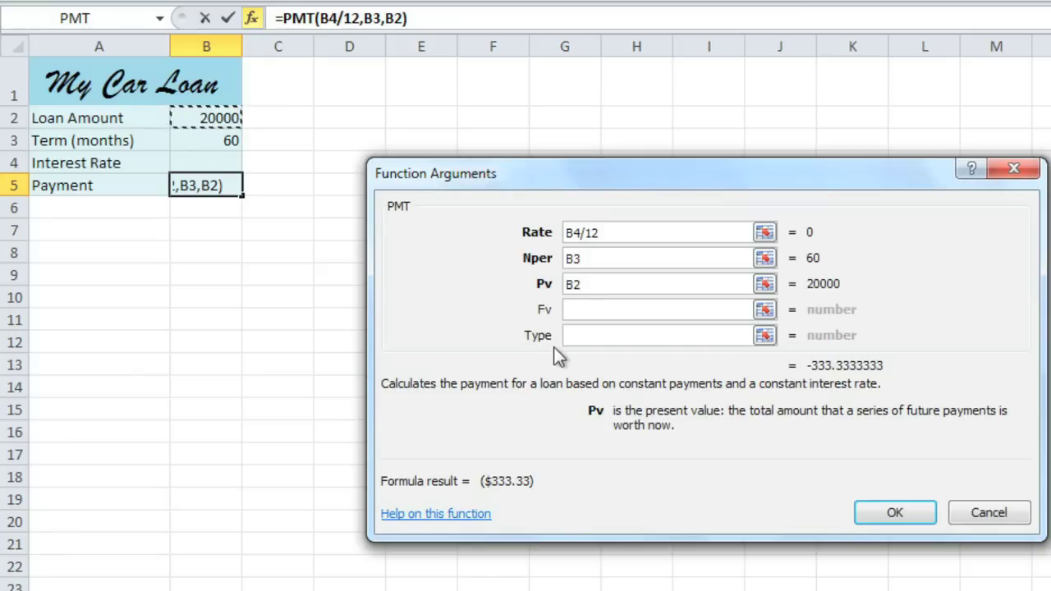
{"action": "left_click", "coordinate": [881, 508]}
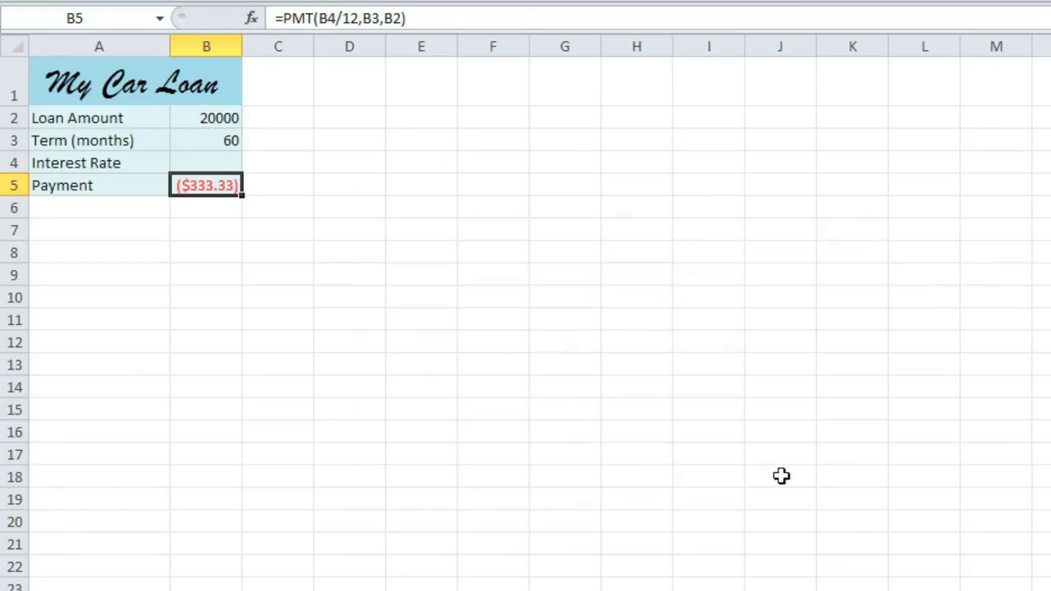
{"action": "left_click", "coordinate": [217, 163]}
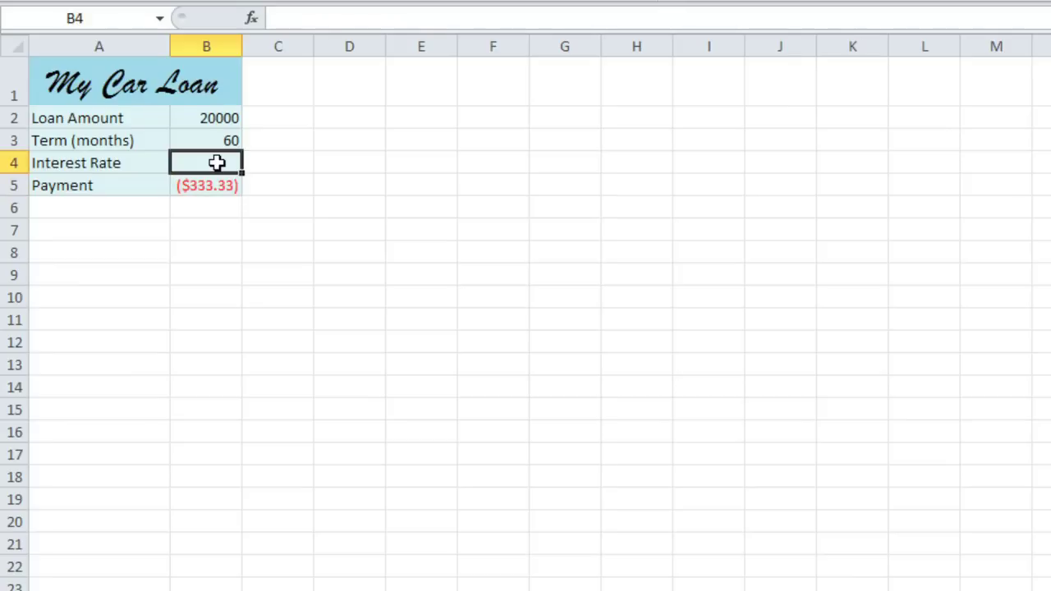
{"action": "left_click", "coordinate": [220, 184]}
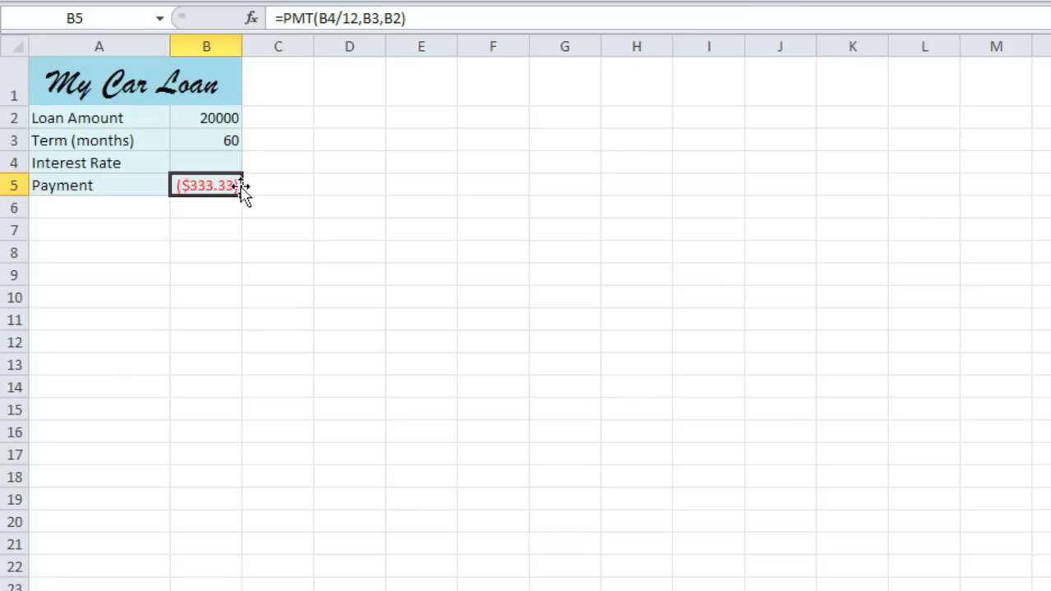
{"action": "left_click", "coordinate": [237, 161]}
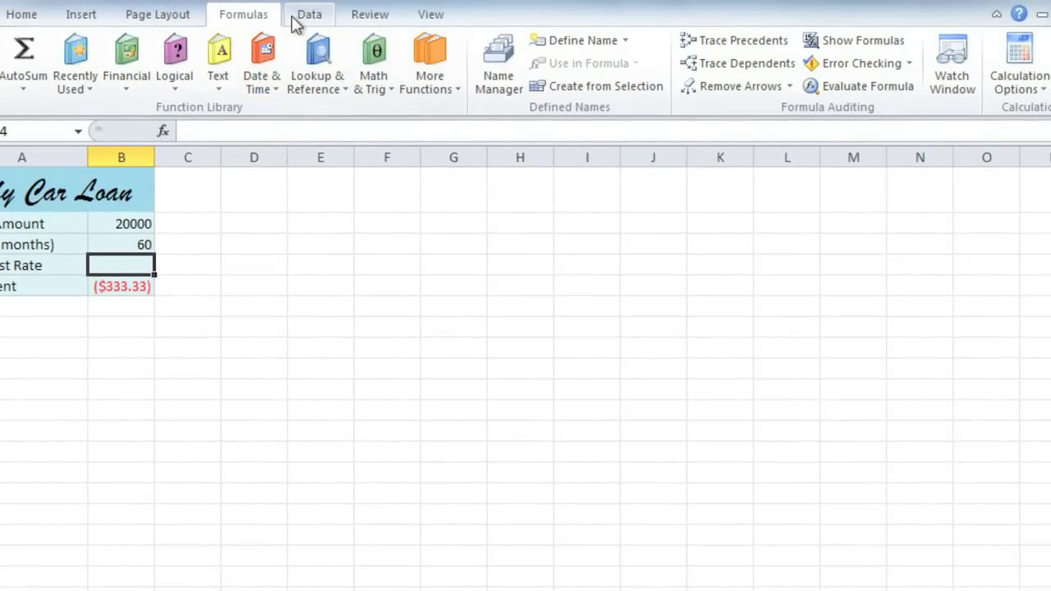
- Open Goal Seek from the Data ribbon's What-If Analysis menu and move its window aside
{"action": "left_click", "coordinate": [302, 16]}
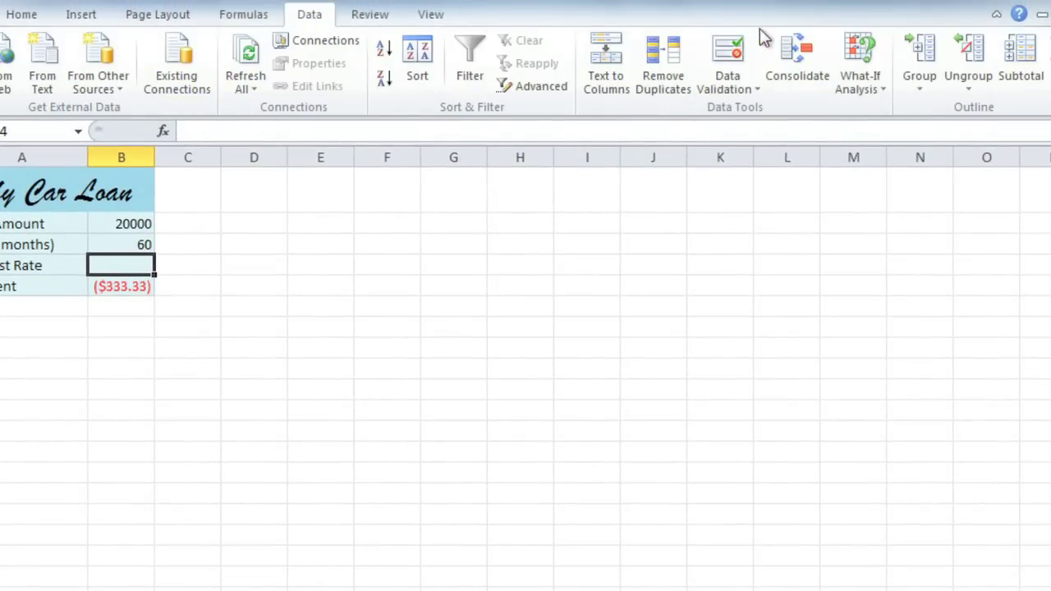
{"action": "left_click", "coordinate": [849, 48]}
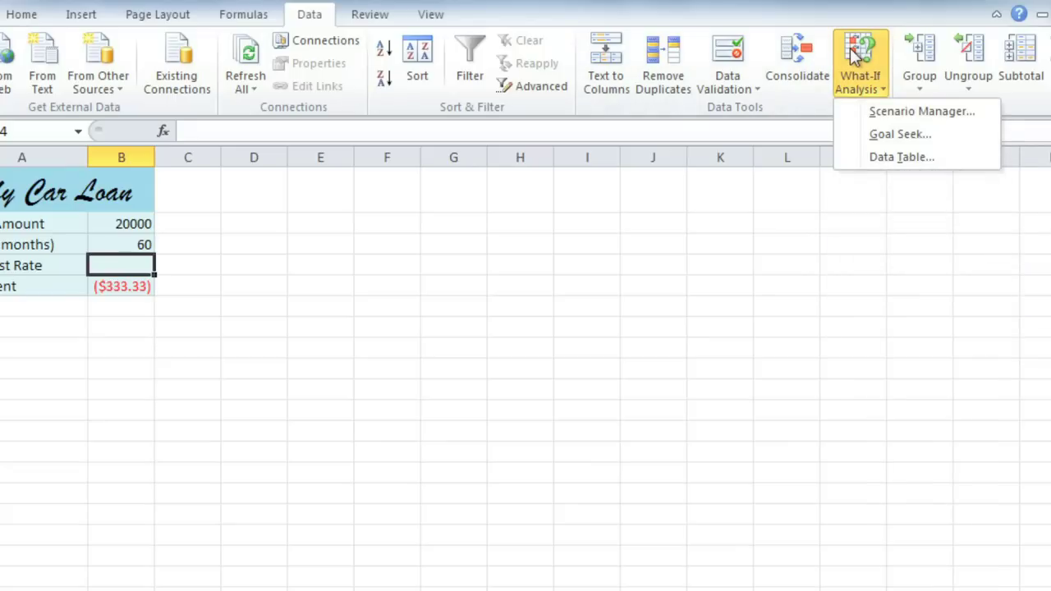
{"action": "left_click", "coordinate": [860, 137]}
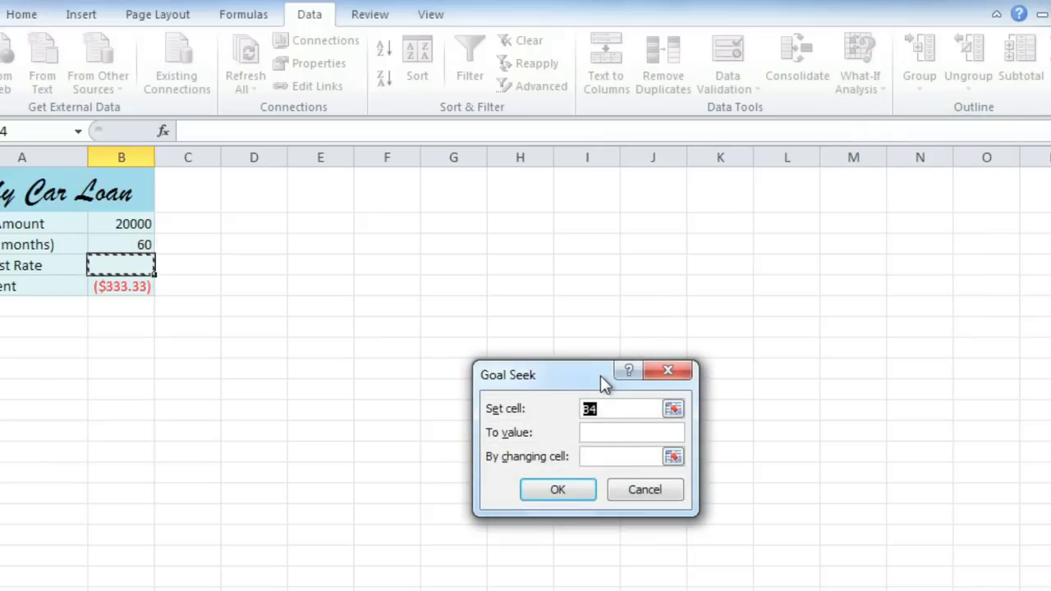
{"action": "mouse_move", "coordinate": [602, 375]}
{"action": "left_mouse_down"}
{"action": "mouse_move", "coordinate": [556, 339]}
{"action": "mouse_move", "coordinate": [333, 264]}
{"action": "left_mouse_up"}
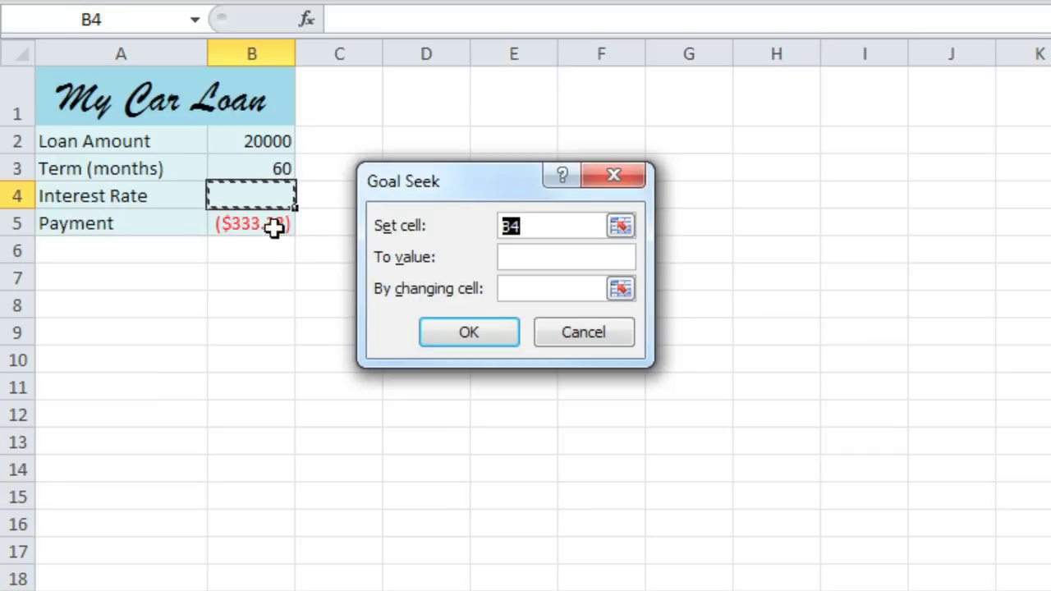
- Run Goal Seek with set cell B5, target value -400 and changing cell B4
{"action": "left_click", "coordinate": [271, 227]}
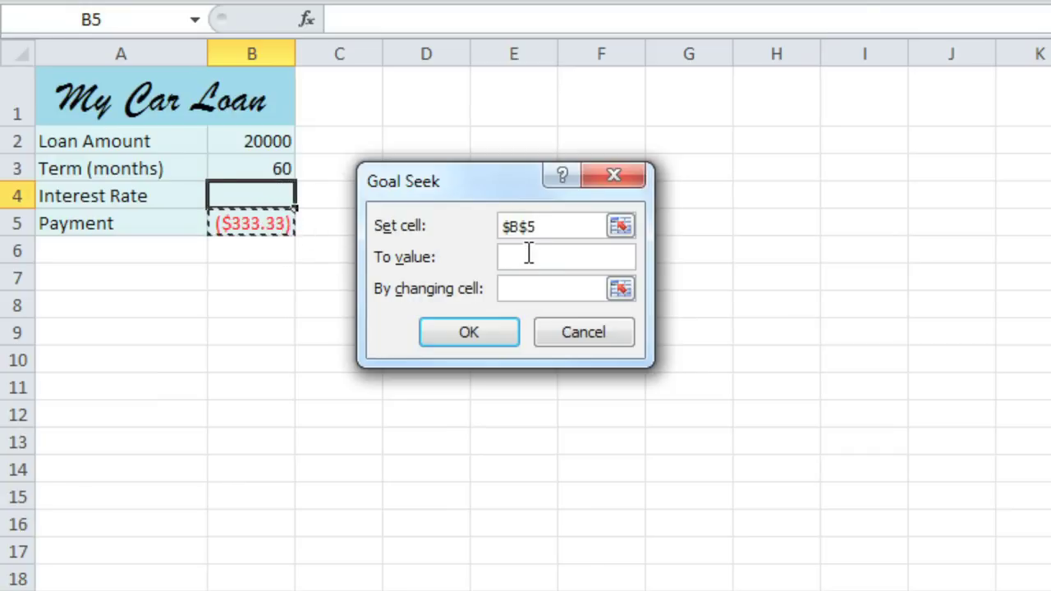
{"action": "left_click", "coordinate": [529, 255]}
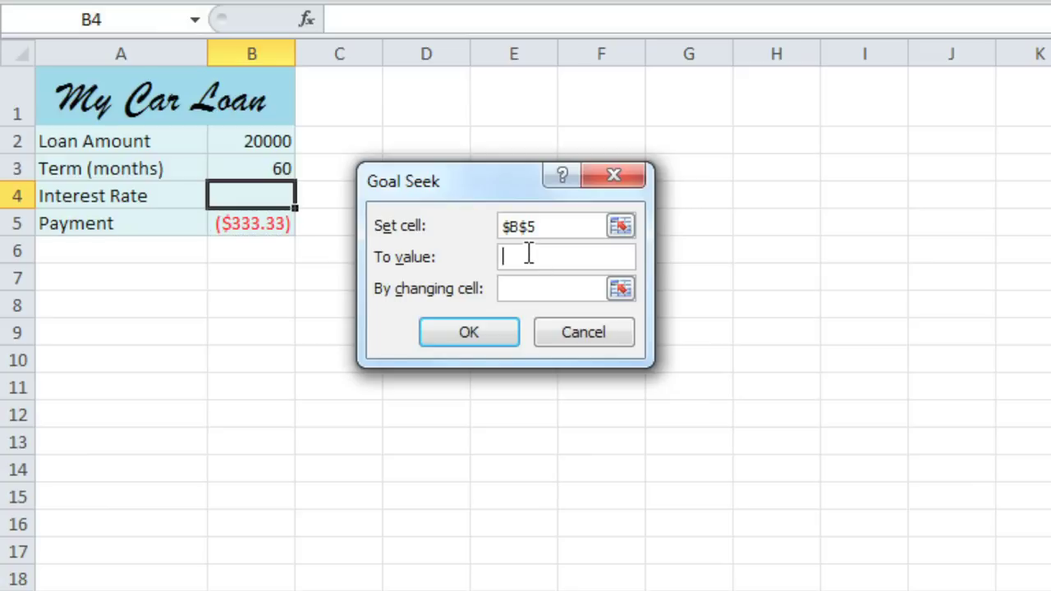
{"action": "type", "text": "-400"}
{"action": "left_click", "coordinate": [529, 288]}
{"action": "left_click", "coordinate": [266, 194]}
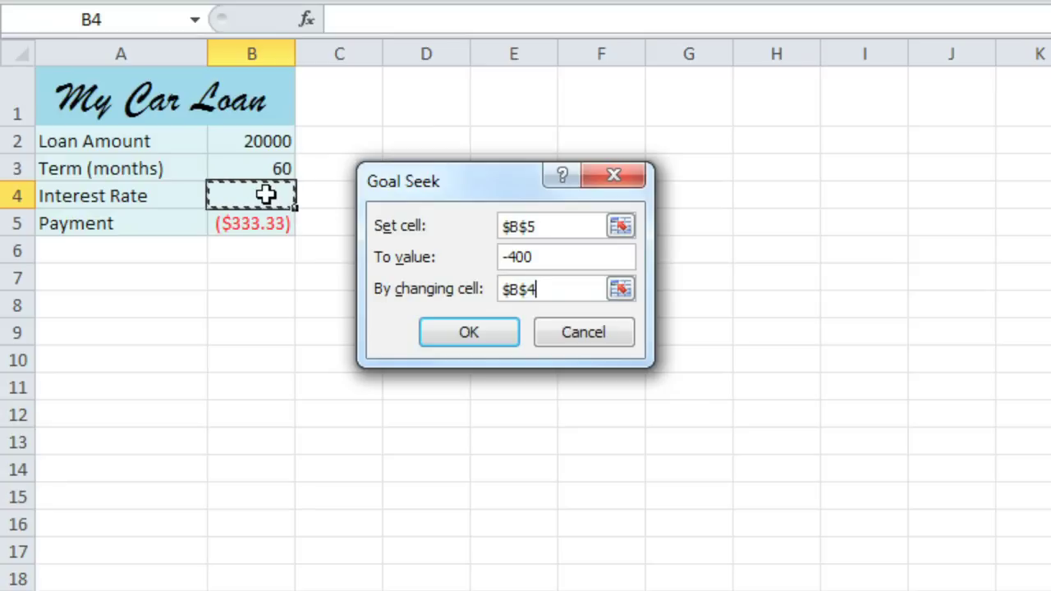
{"action": "left_click", "coordinate": [433, 325]}
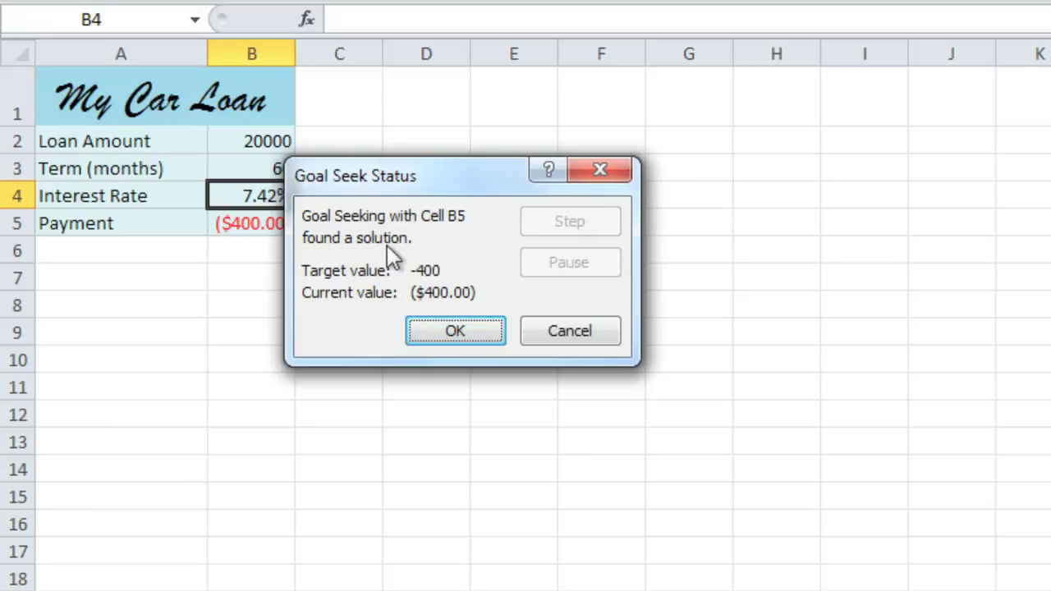
- Accept the Goal Seek solution, keeping the 7.42% rate and the ($400.00) payment
{"action": "left_click", "coordinate": [428, 325]}
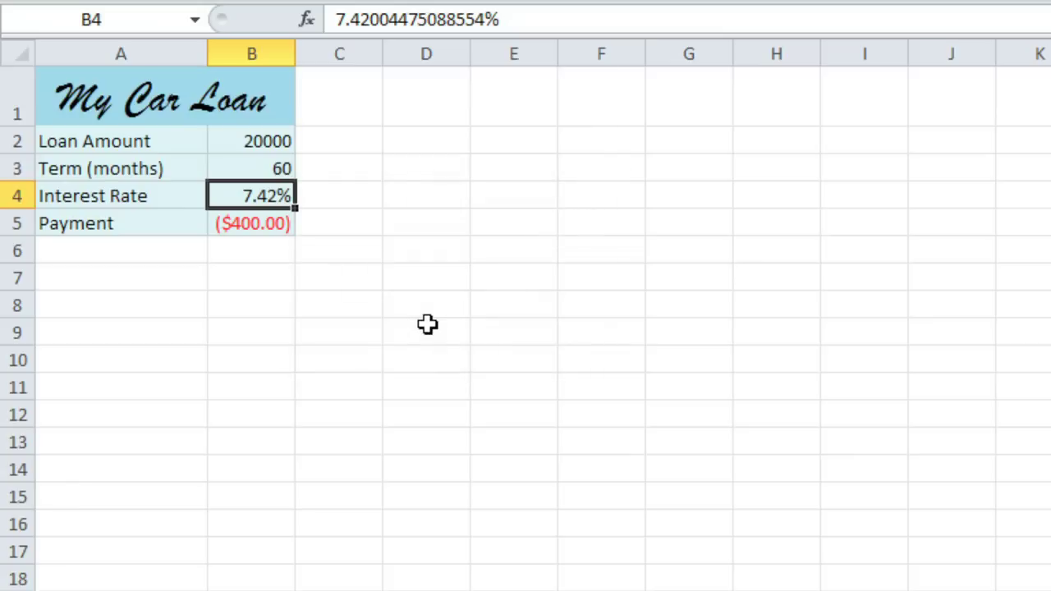